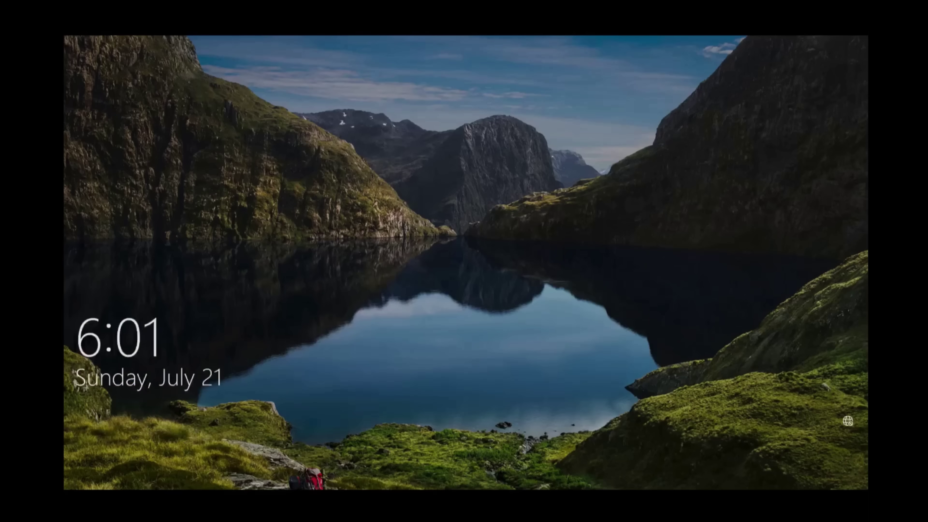
key("space")
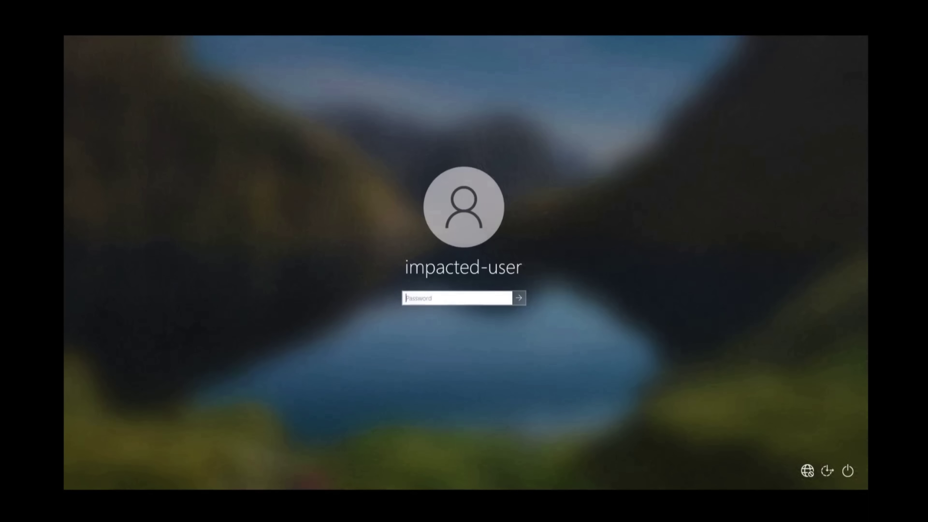
type("••••••••••••••")
key("Return")
Step: Restart the PC from the sign-in screen's power menu, confirming Restart anyway
left_click(848, 468)
left_click(842, 452)
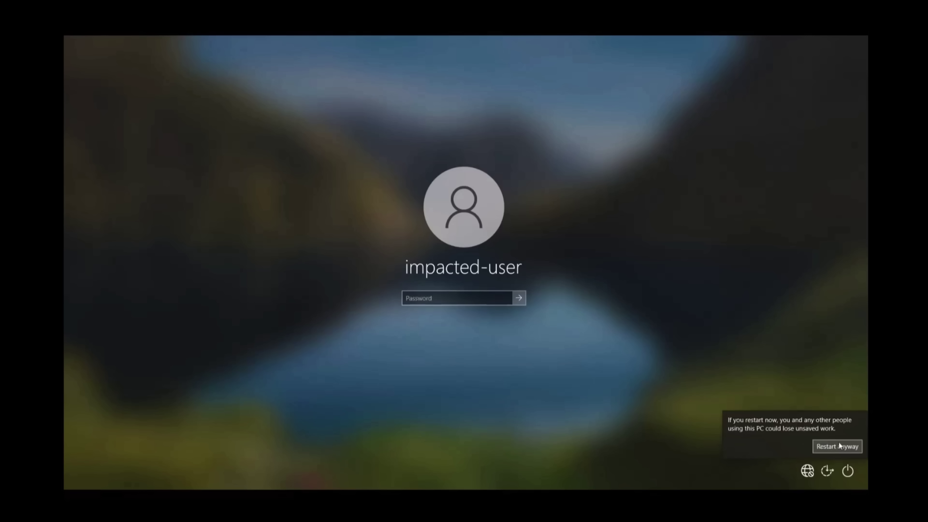
left_click(839, 446)
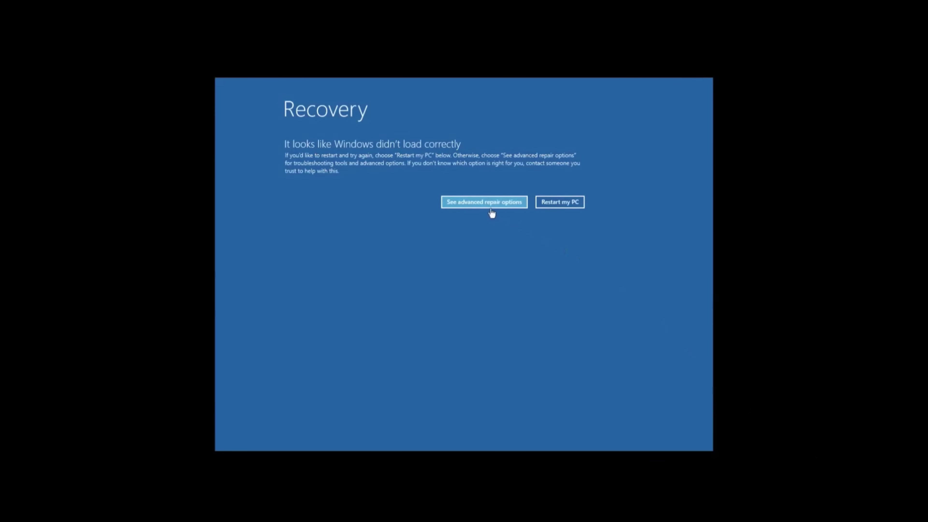
Step: Go from See advanced repair options into the Troubleshoot options
left_click(490, 207)
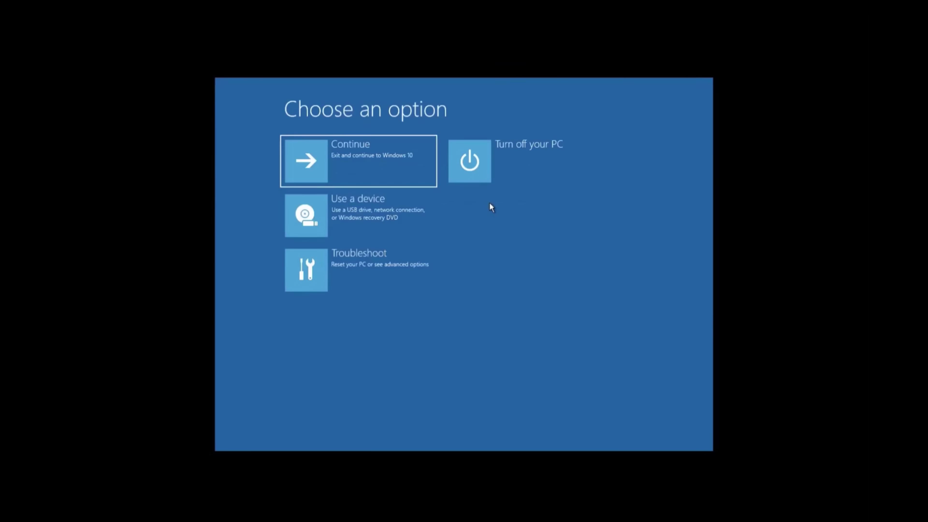
left_click(317, 258)
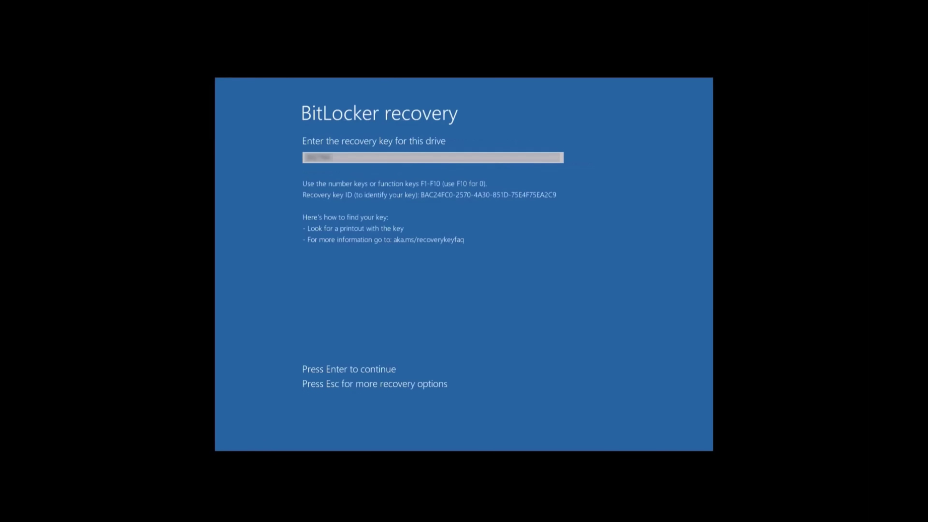
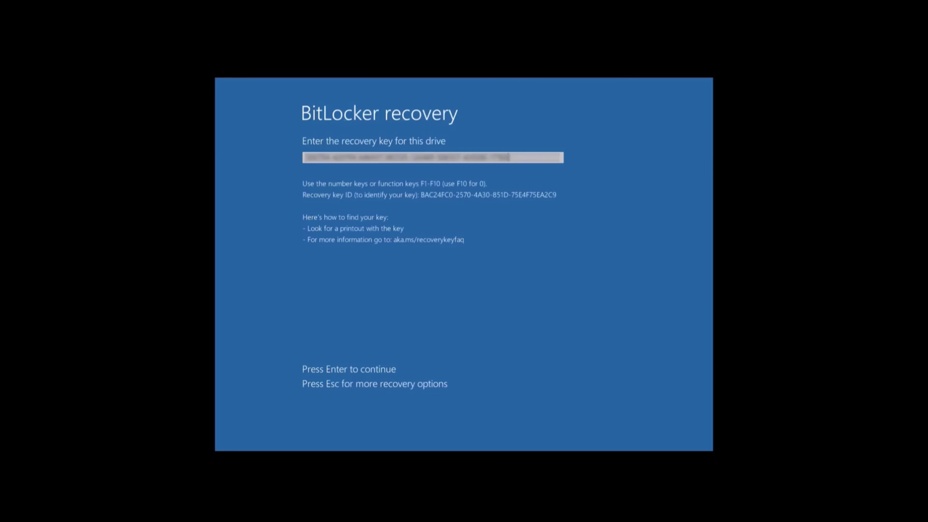
Step: Unlock the drive by entering its BitLocker recovery key
key("Return")
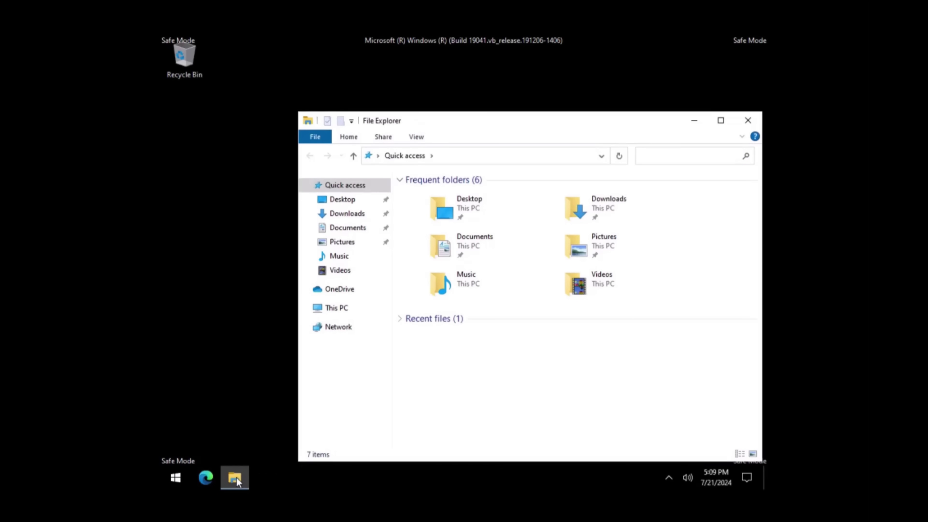
Step: Browse from This PC to C:\Windows\System32\drivers\CrowdStrike and put the cursor in its search box
left_click(338, 309)
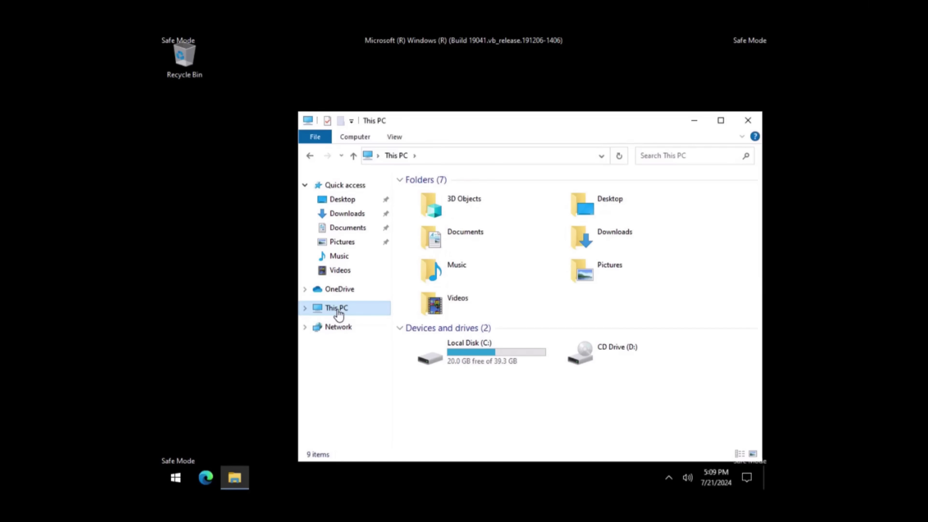
double_click(448, 353)
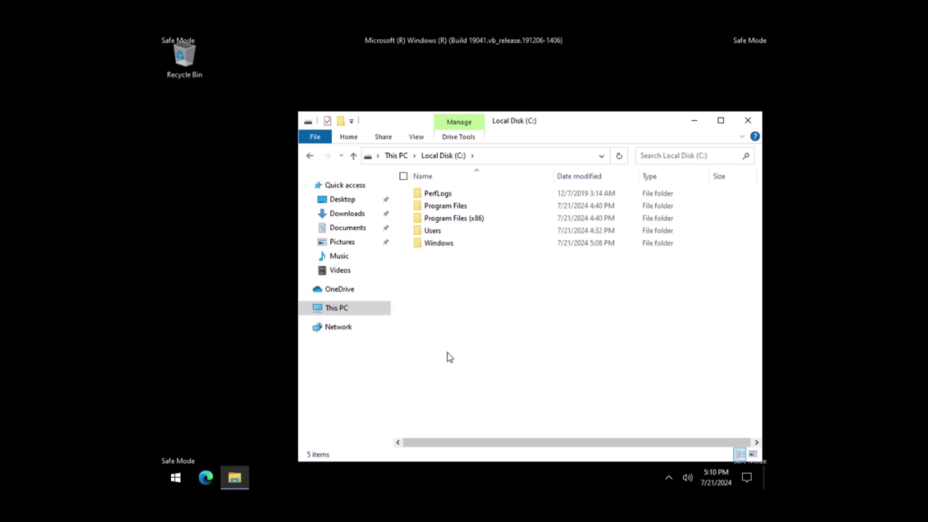
double_click(440, 243)
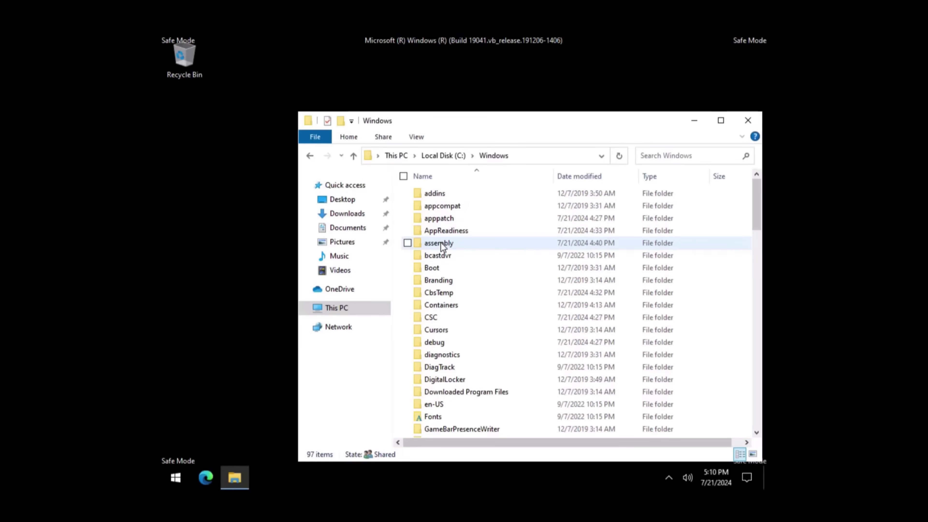
scroll(442, 245, "down", 15)
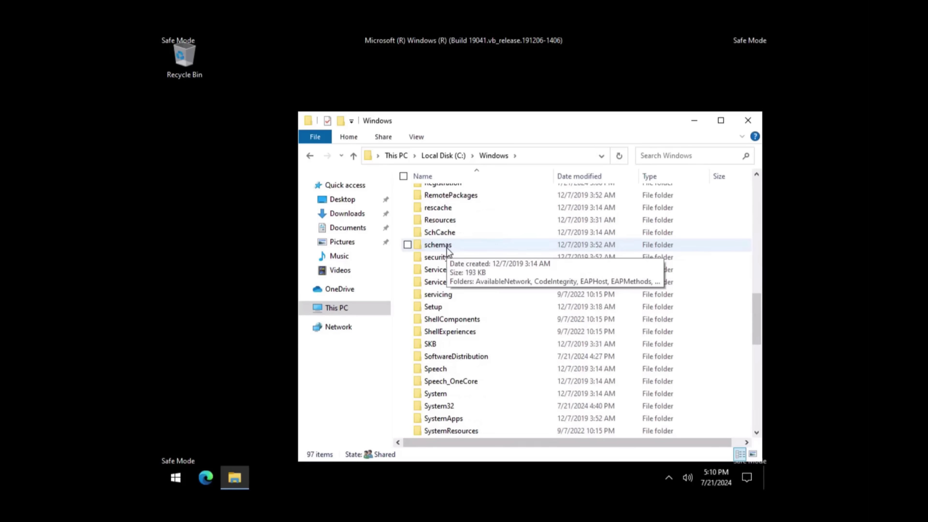
double_click(501, 407)
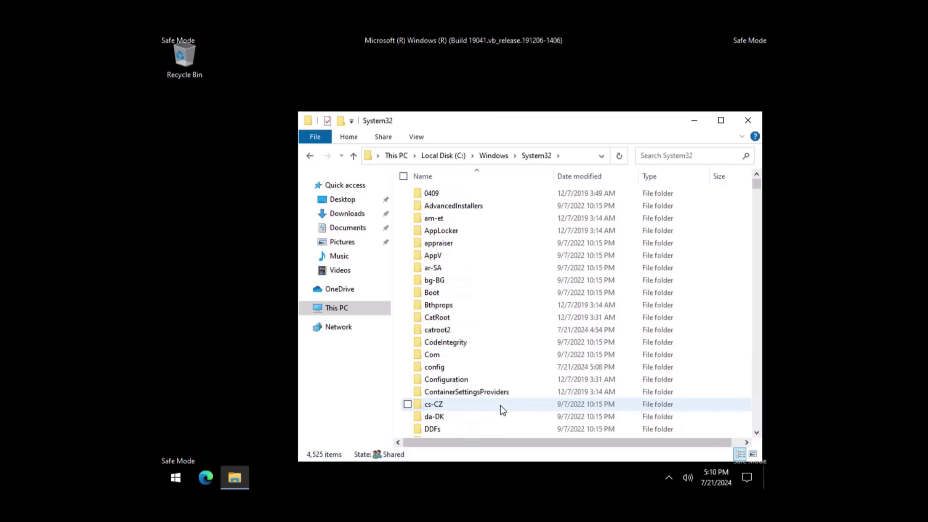
scroll(500, 406, "down", 6)
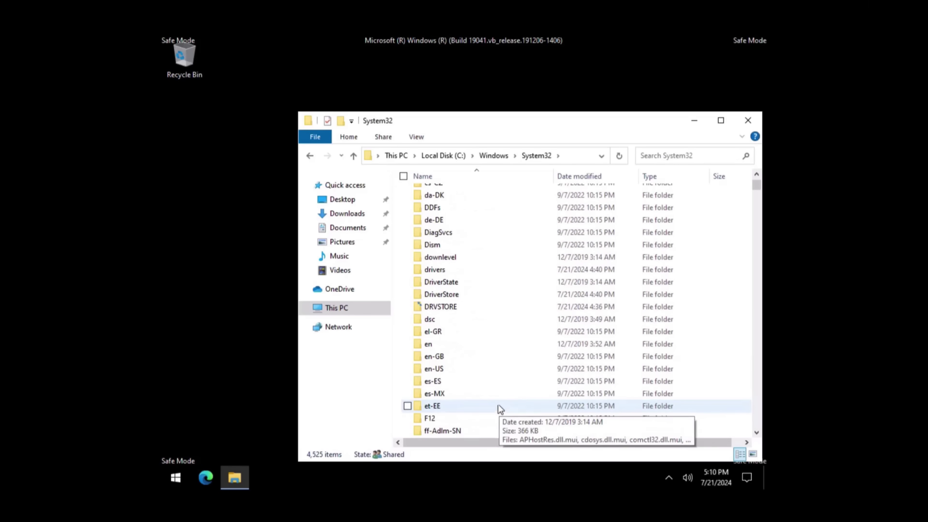
double_click(453, 269)
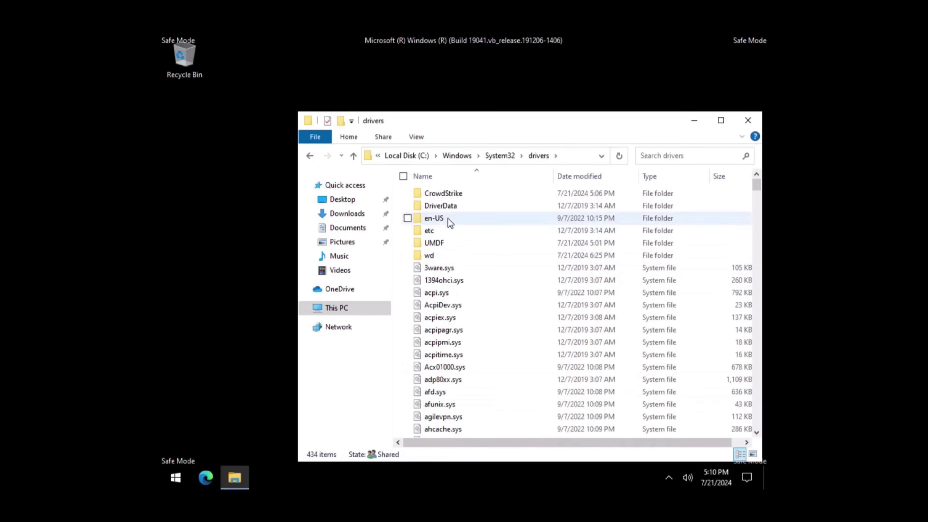
double_click(448, 195)
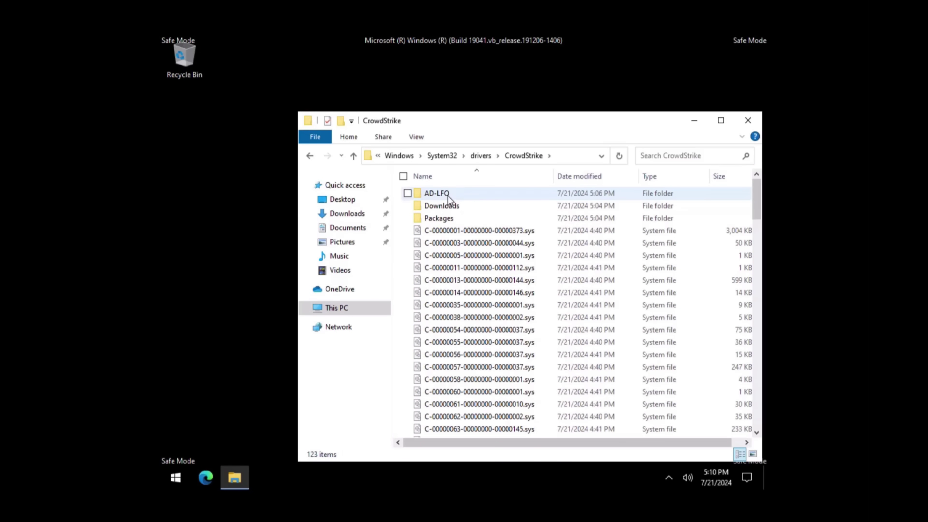
left_click(677, 157)
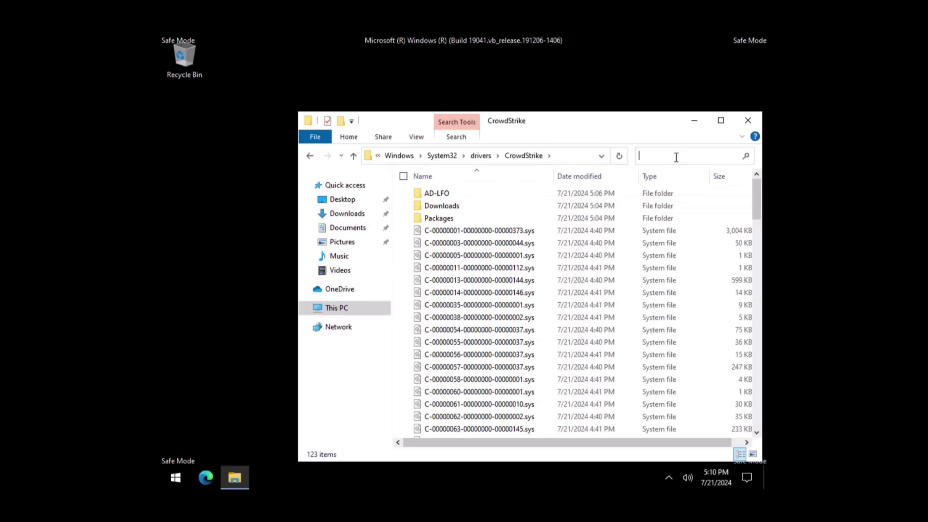
Step: Search for C-00000291*.sys, delete the matching channel file, and refresh to confirm it's gone
type("C-")
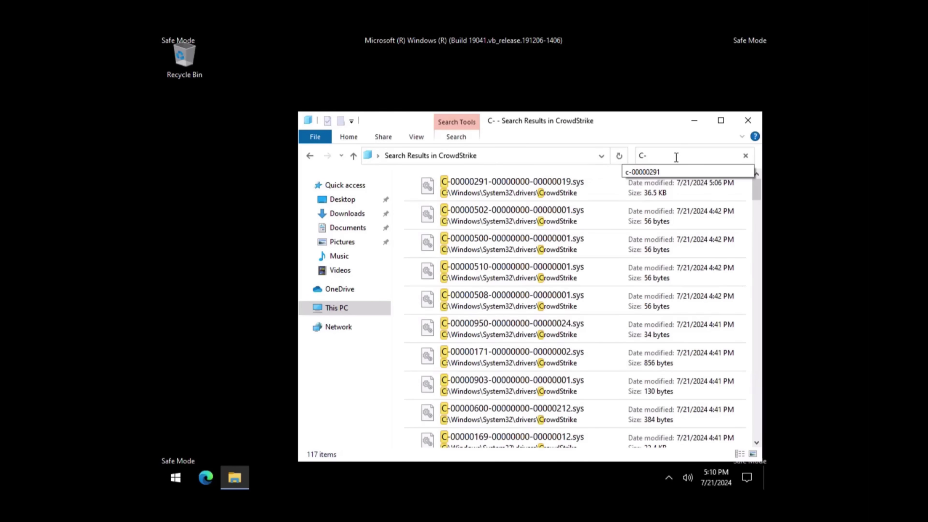
type("00")
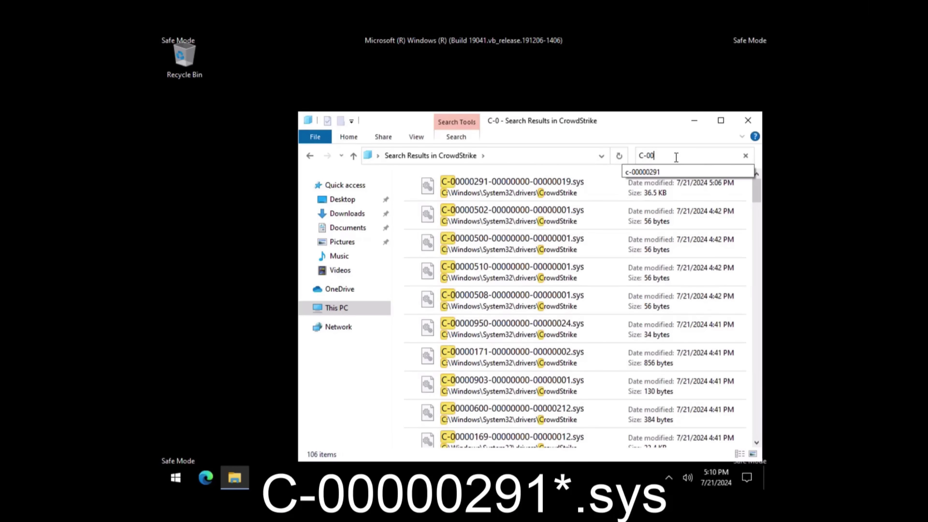
type("000")
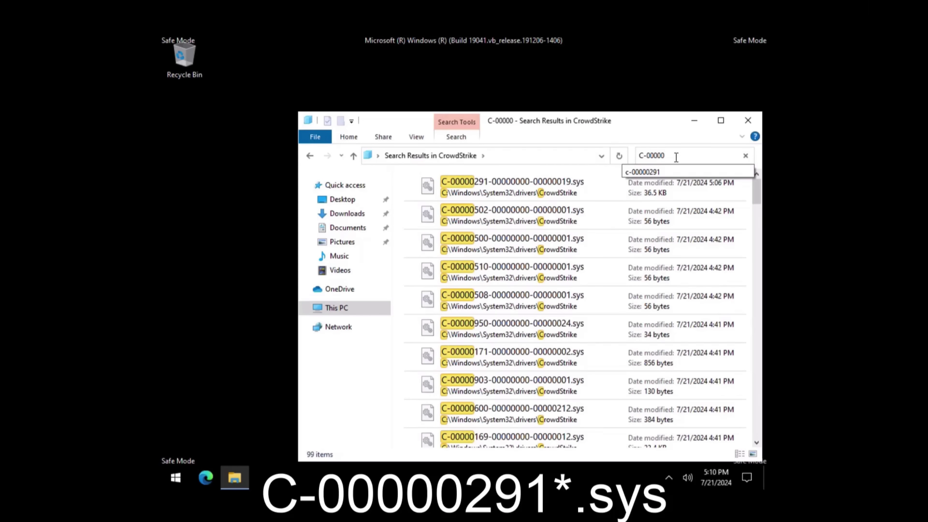
type("291*")
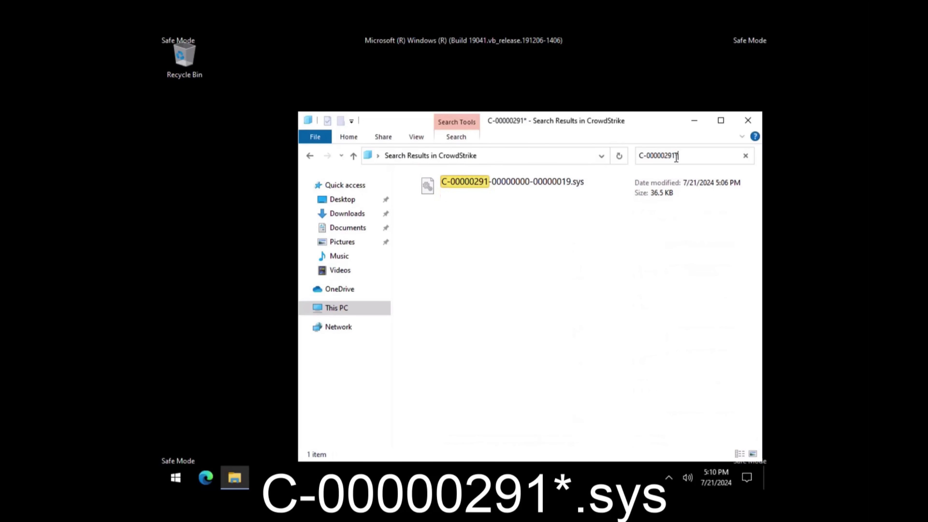
type(".sys")
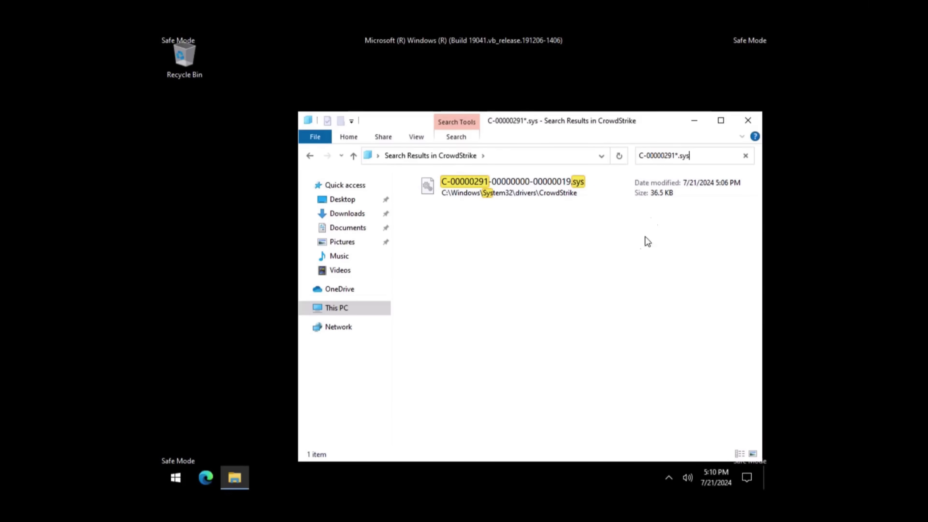
left_click_drag(637, 288, 468, 178)
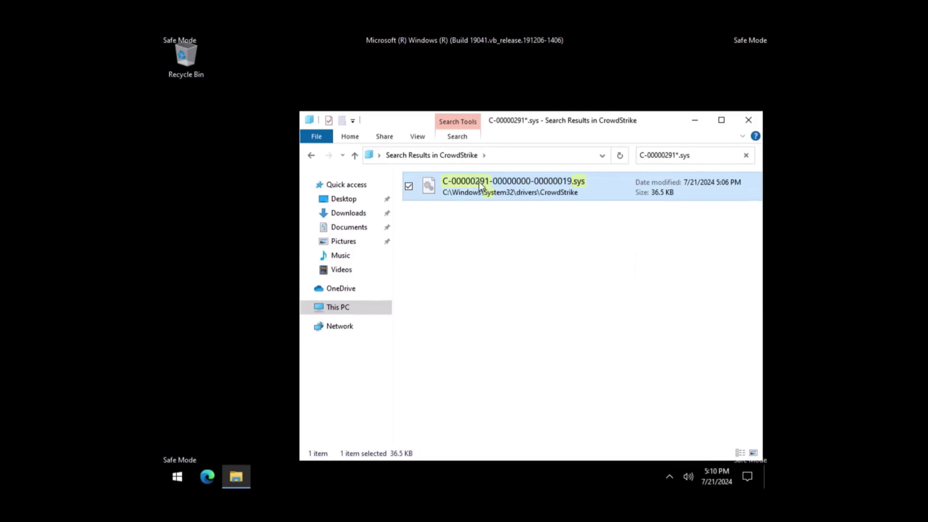
right_click(544, 193)
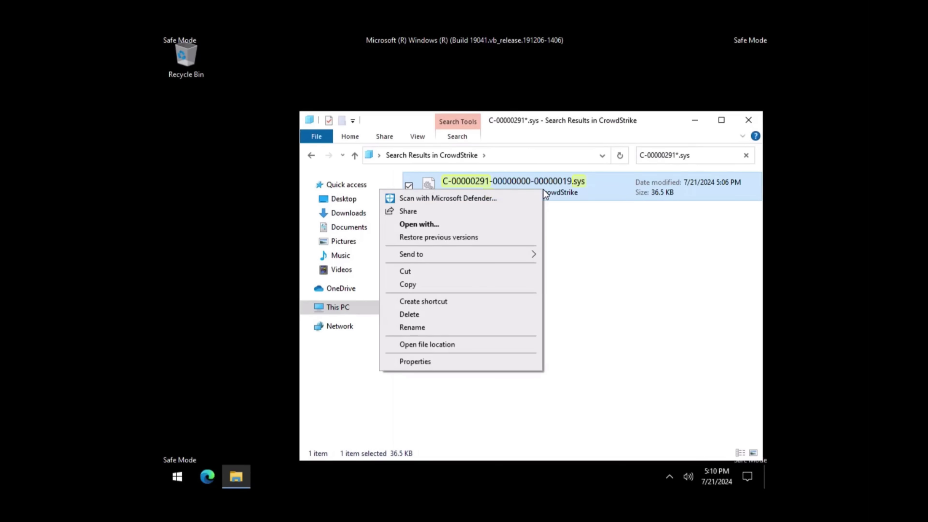
left_click(475, 314)
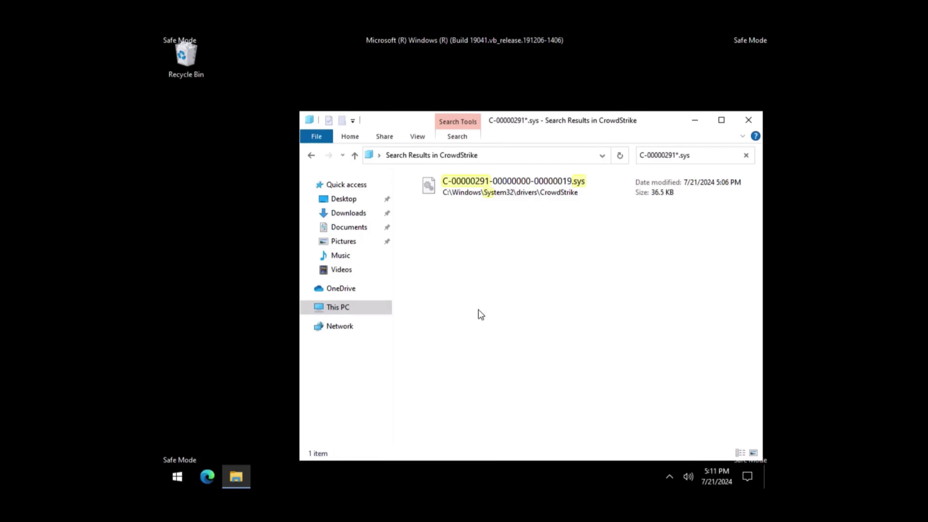
left_click(620, 156)
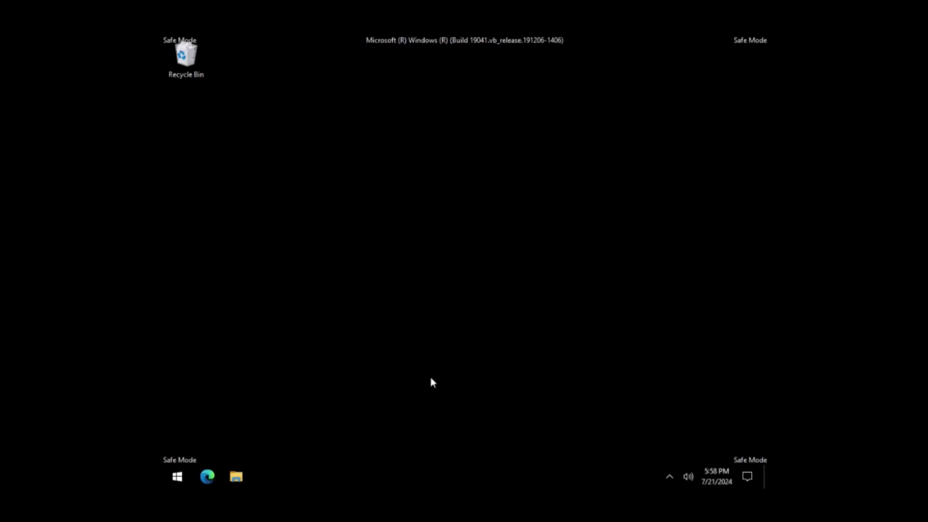
Step: Open the Run box from the Start button's right-click menu
right_click(182, 472)
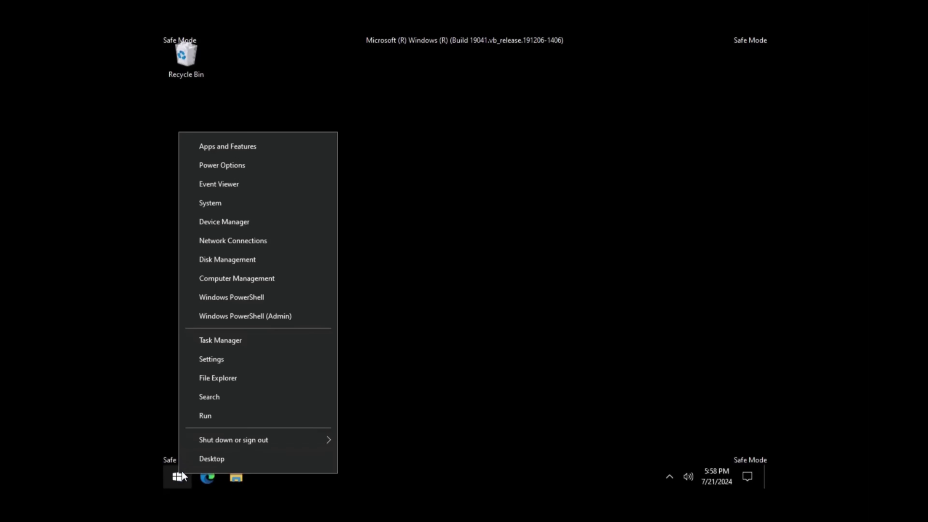
left_click(219, 416)
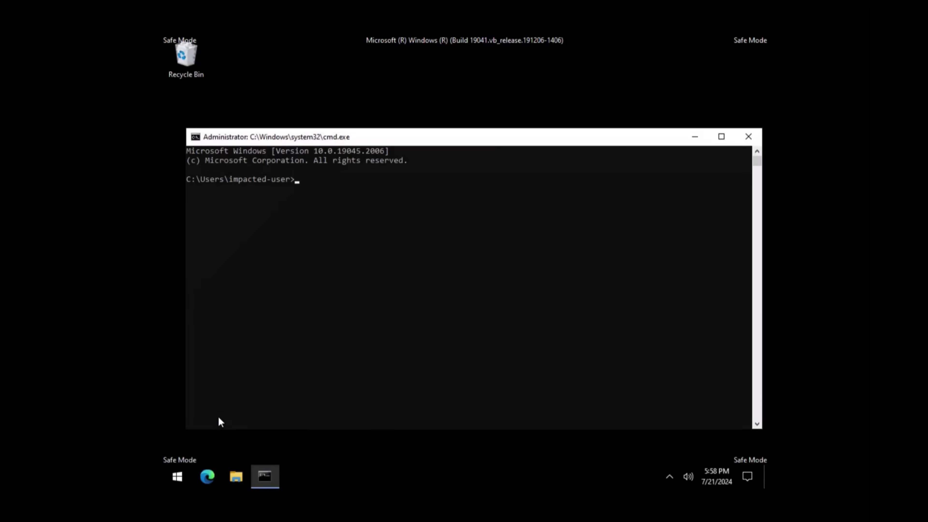
Step: Change to %systemroot%\system32\drivers\CrowdStrike and run del C-00000291*.sys
type("cd")
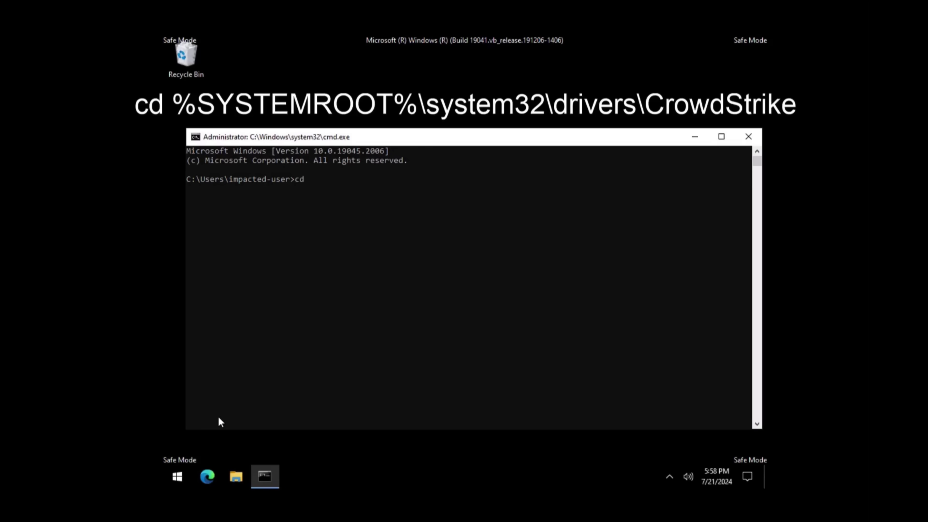
type(" %systemroot%\\system32")
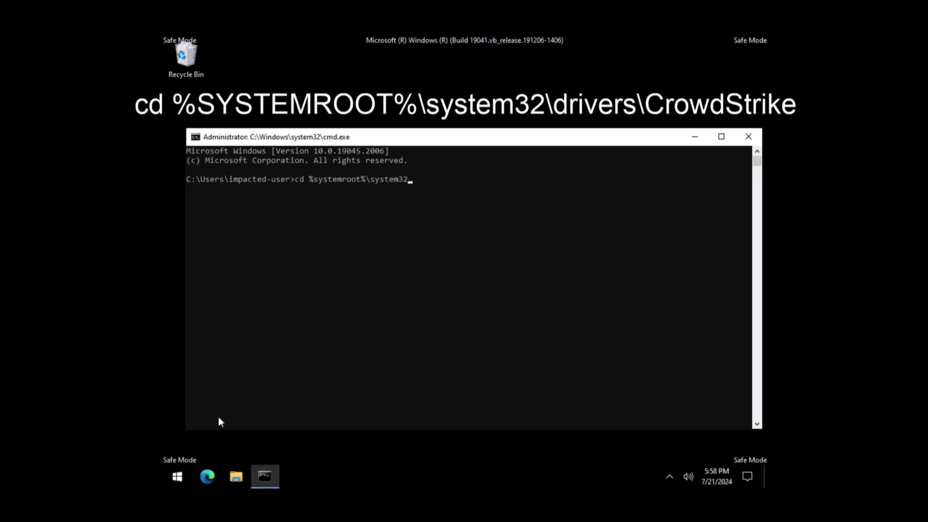
type("\\drivers\\CrowdStrike")
key("Return")
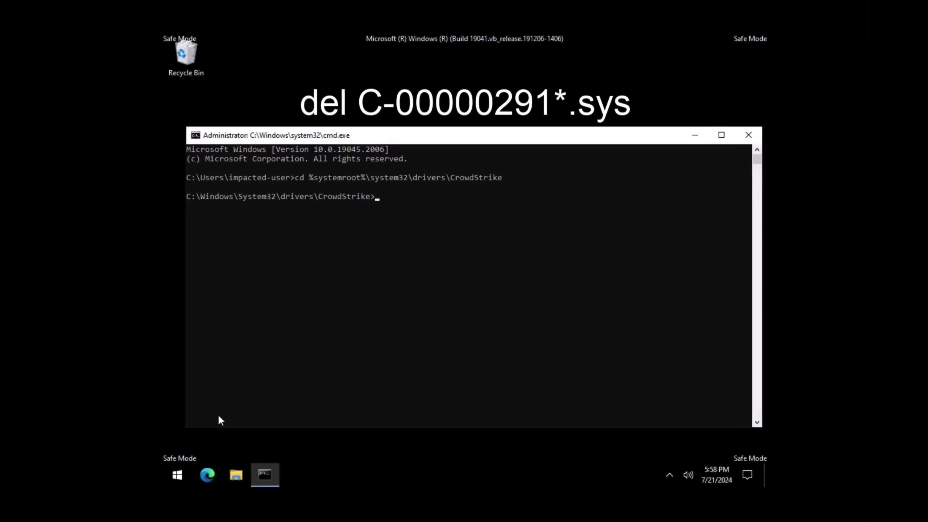
type("del C-00000291*.sys")
key("Return")
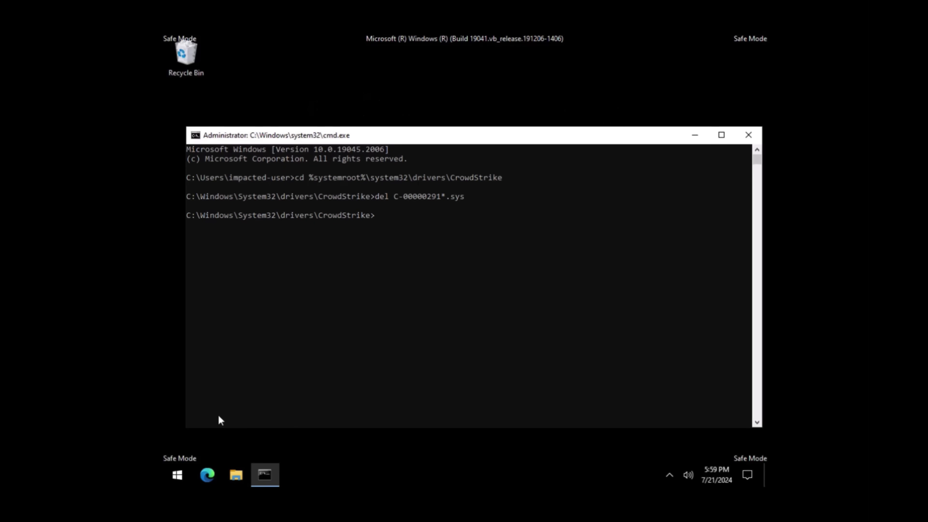
Step: Restart the PC from the Start menu's power options
left_click(178, 474)
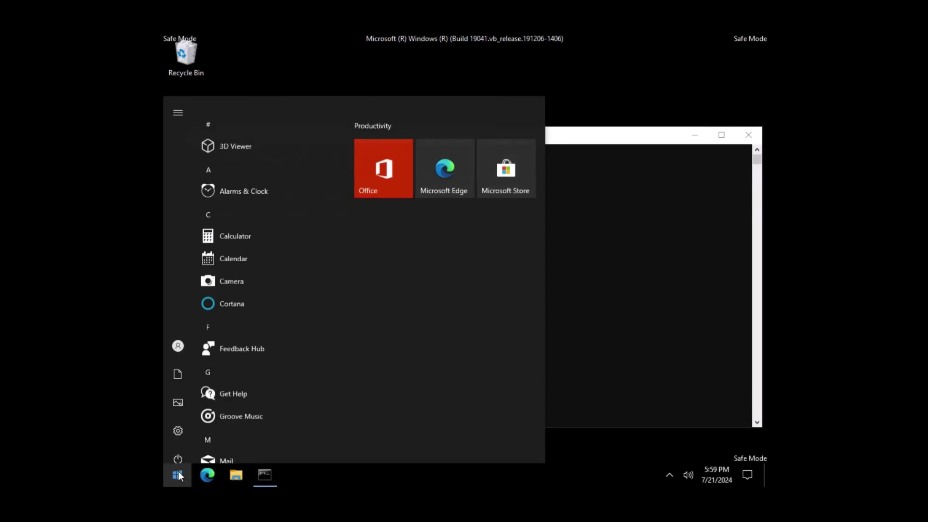
left_click(181, 455)
left_click(201, 420)
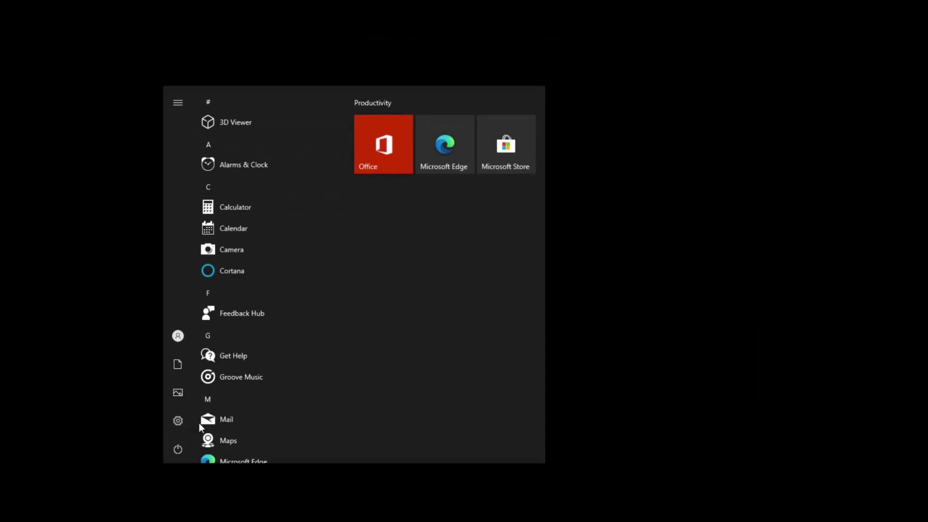